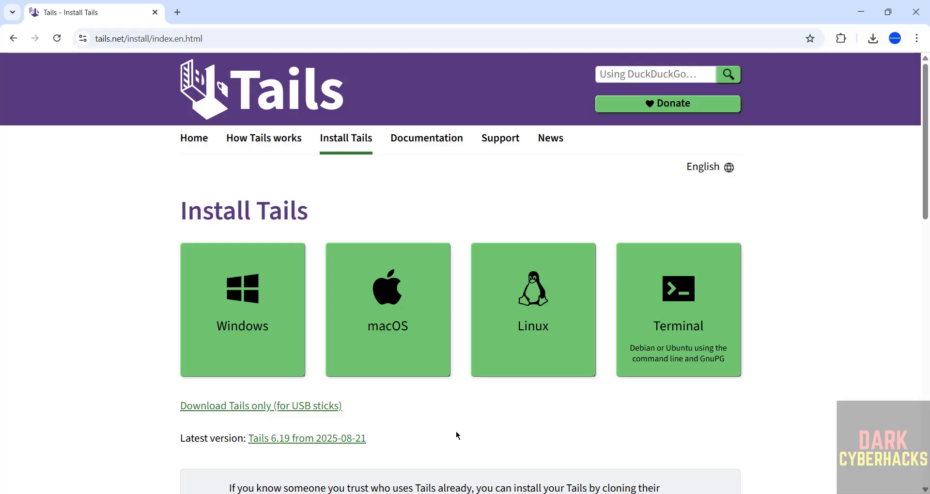
# - Download the Tails 6.19 ISO image from the Burning a Tails DVD page
pyautogui.scroll(-3, 457, 436)
pyautogui.scroll(-6, 457, 435)
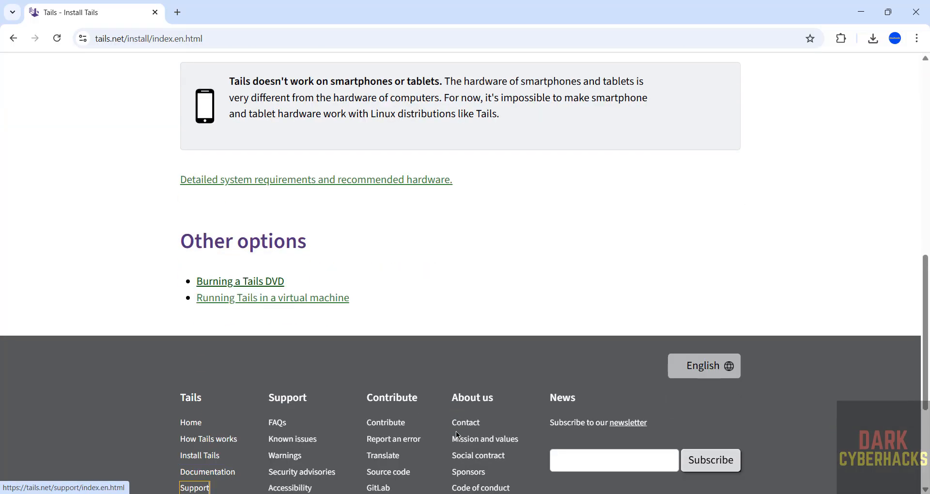
pyautogui.click(250, 288)
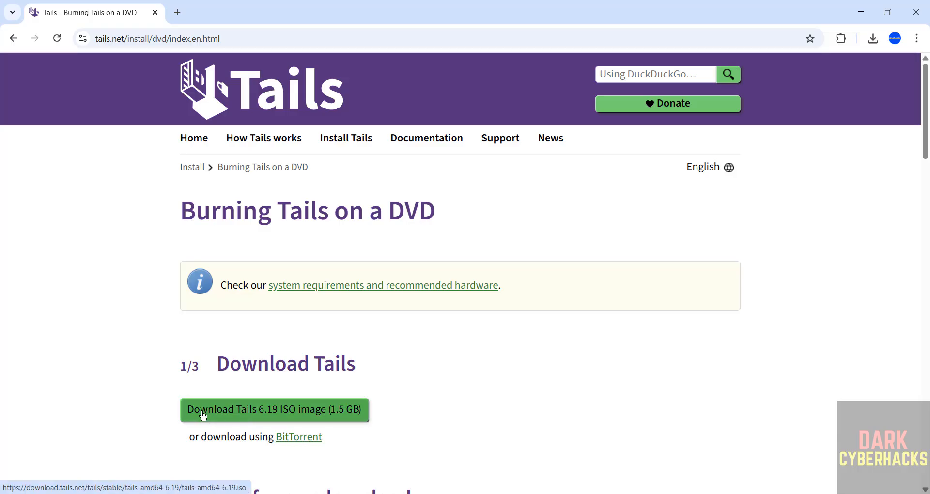
pyautogui.click(249, 418)
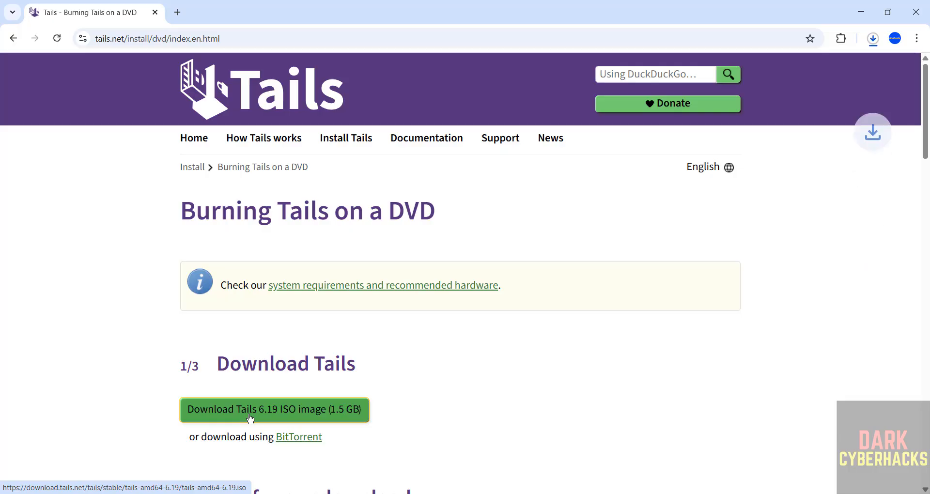
# - Cancel the duplicate tails-amd64-6.19 (1).iso download and remove it from the download history
pyautogui.hotkey('ctrl', 'j')
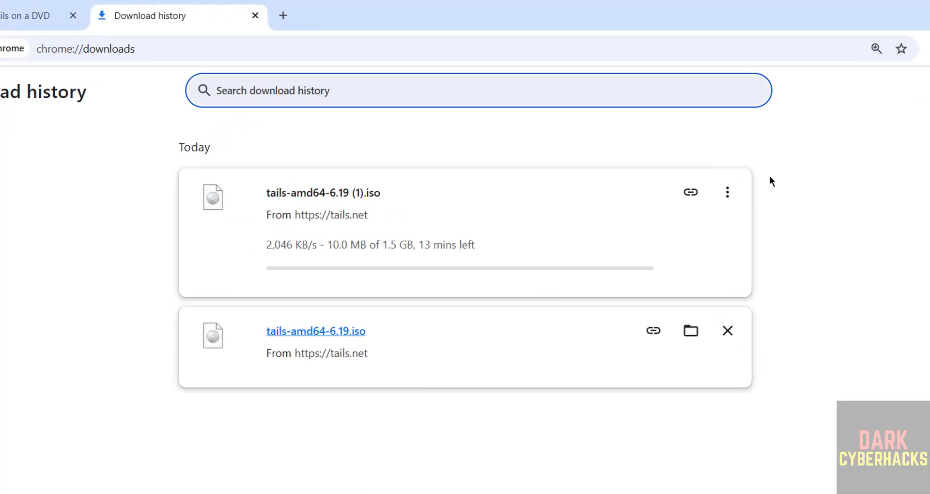
pyautogui.click(729, 197)
pyautogui.click(675, 231)
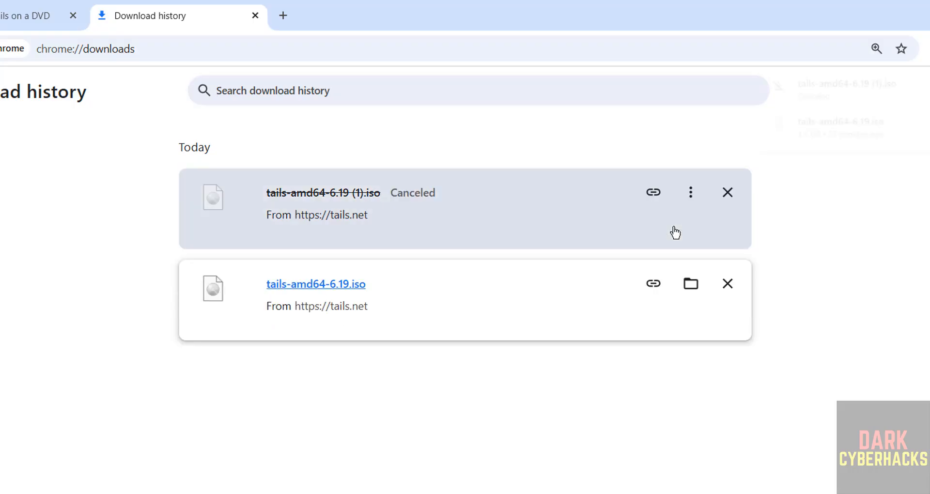
pyautogui.click(721, 200)
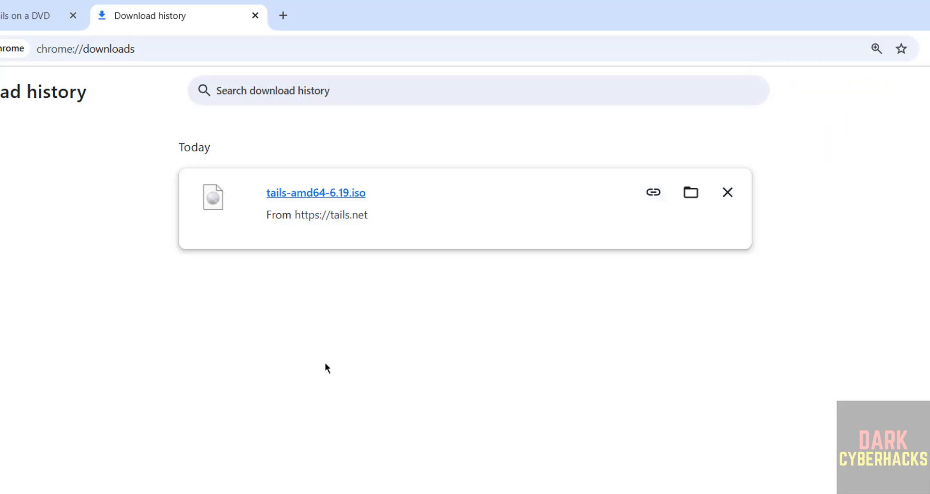
# - Find Oracle VirtualBox among the installed apps and launch it
pyautogui.press('super')
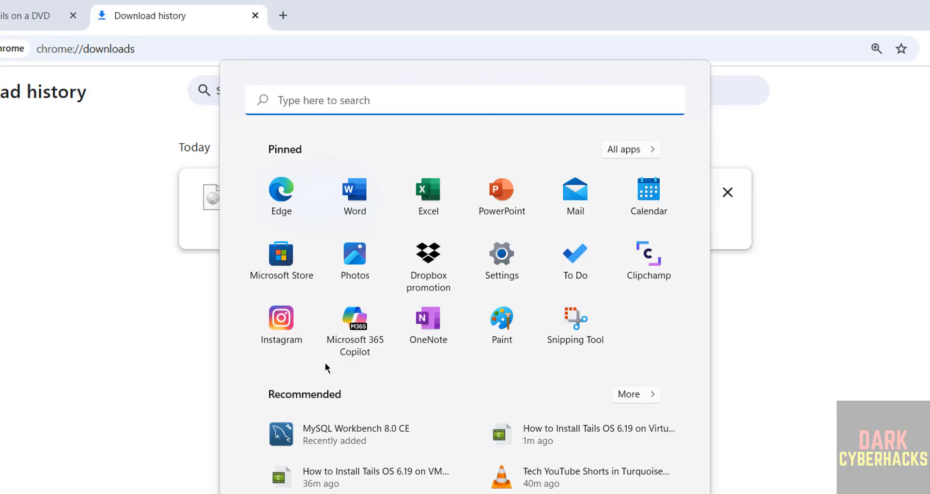
pyautogui.press('super')
pyautogui.press('super')
pyautogui.write('virtua')
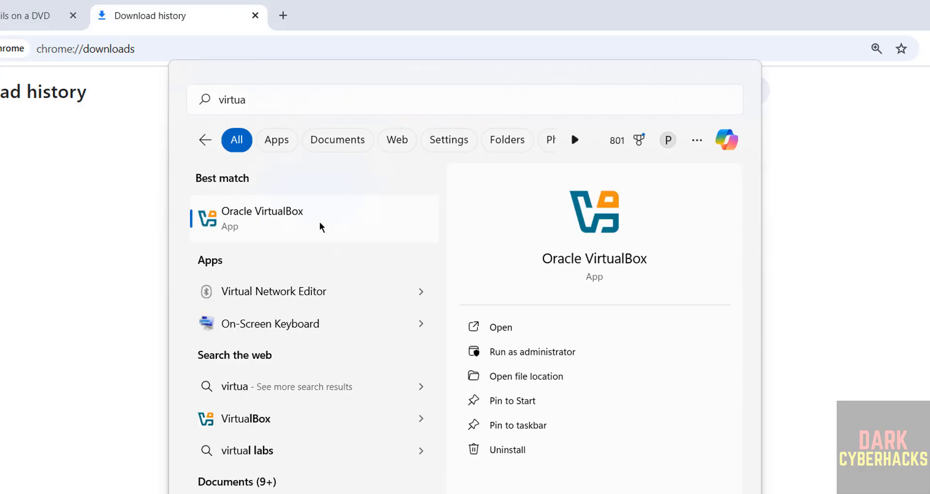
pyautogui.click(318, 222)
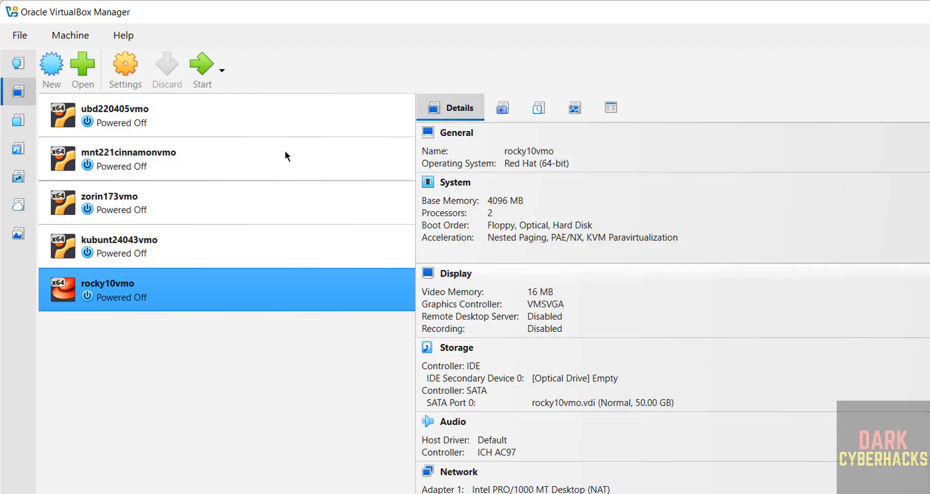
# - Start a new virtual machine and name it tails619vmo
pyautogui.click(71, 37)
pyautogui.hotkey('ctrl', 'n')
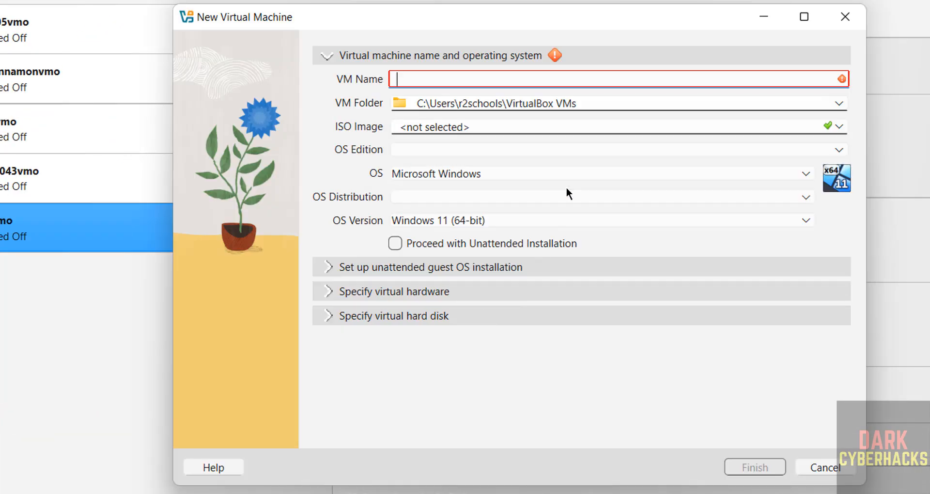
pyautogui.write('tails')
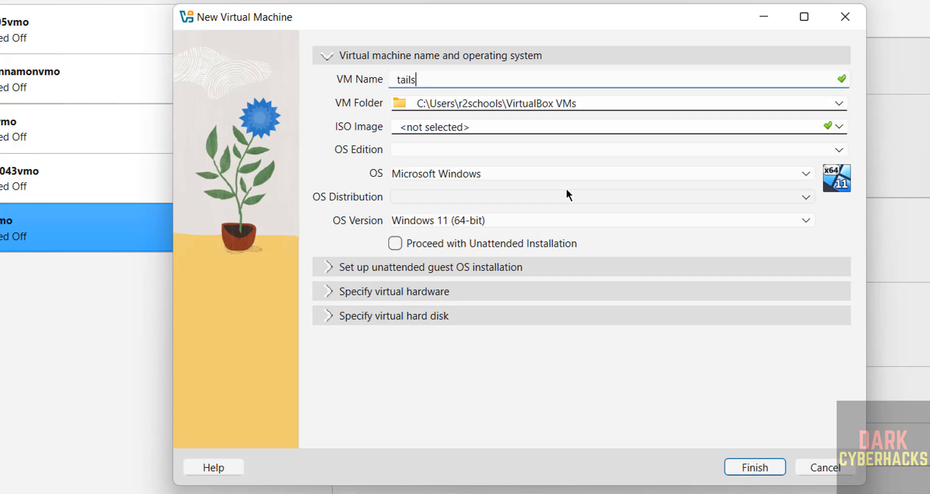
pyautogui.write('619')
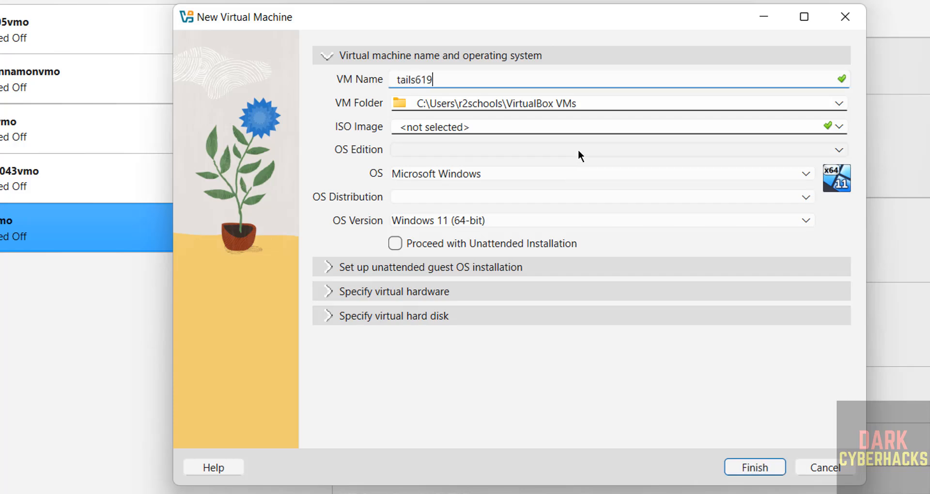
pyautogui.write('vmo')
pyautogui.hotkey('ctrl', 'a')
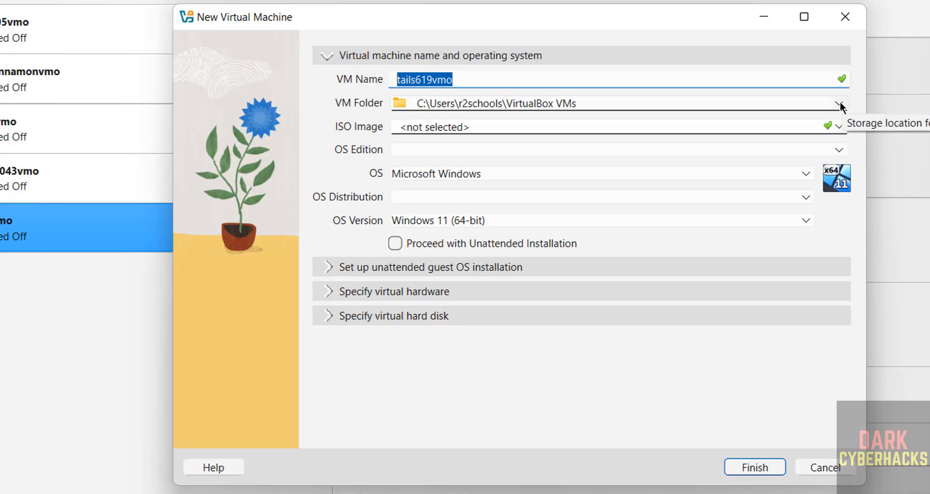
# - Select tails-amd64-6.19.iso from the Downloads folder as the ISO image for the new virtual machine
pyautogui.click(840, 127)
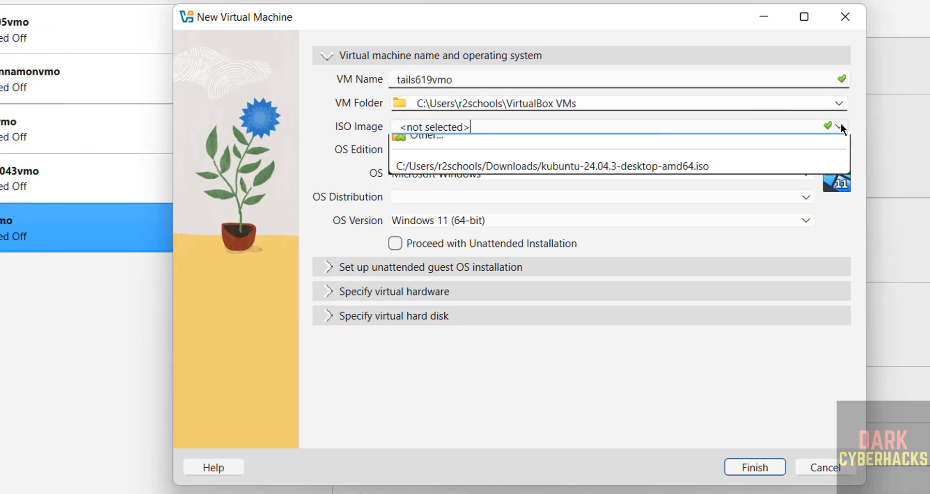
pyautogui.click(626, 106)
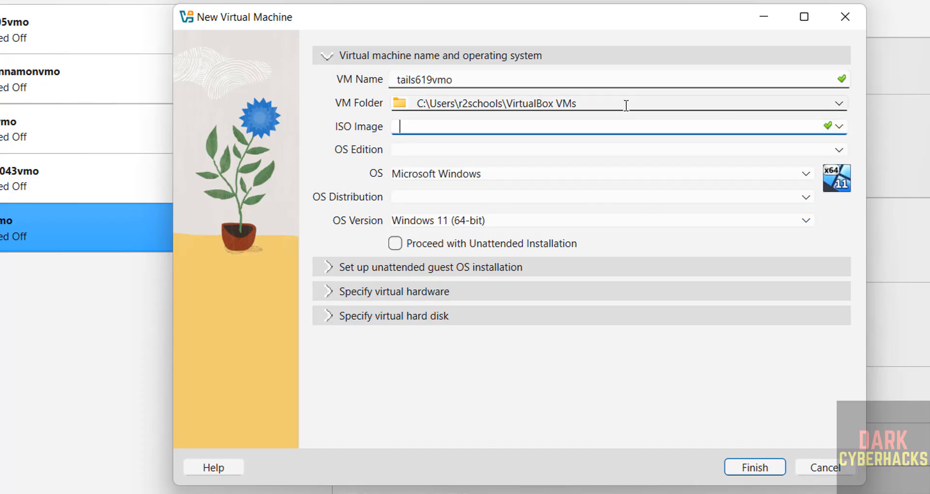
pyautogui.click(839, 103)
pyautogui.click(654, 202)
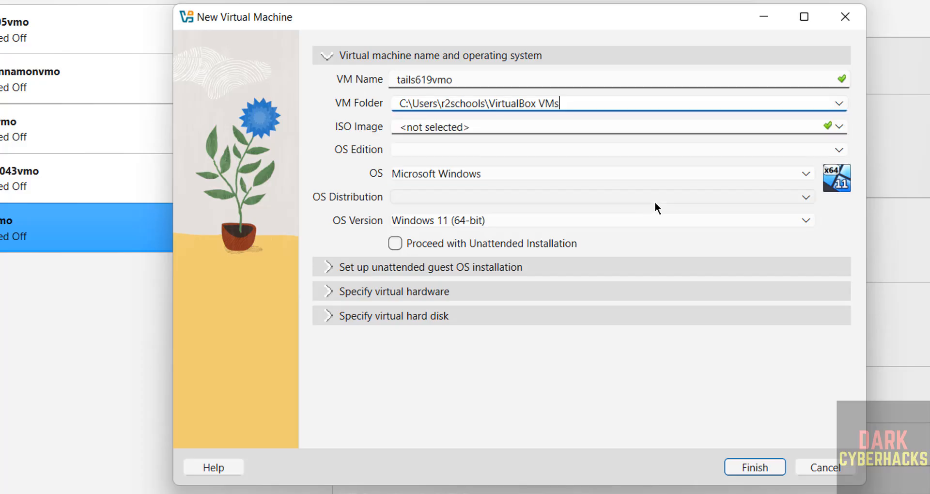
pyautogui.click(841, 125)
pyautogui.click(517, 157)
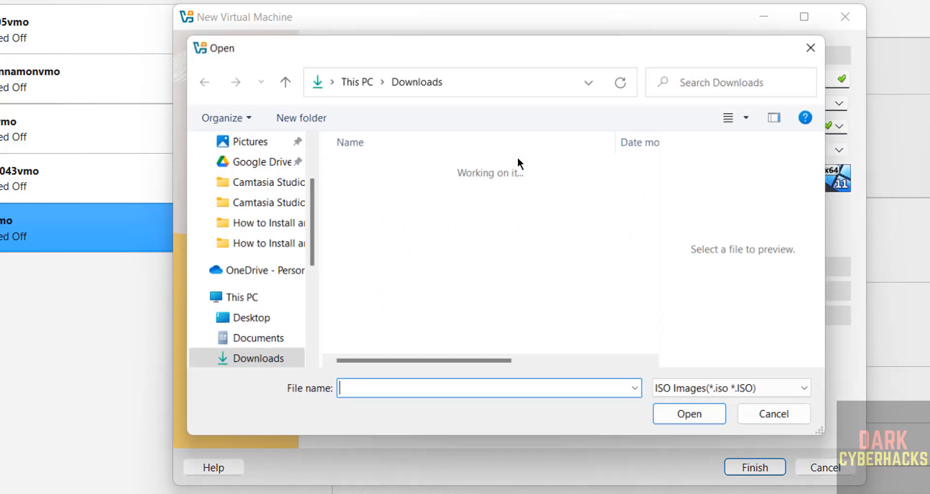
pyautogui.click(431, 187)
pyautogui.doubleClick(430, 186)
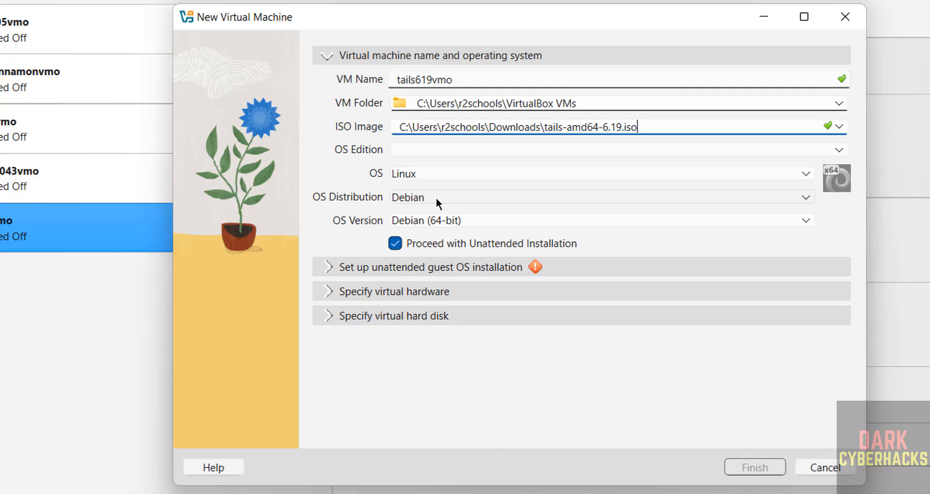
# - Turn off unattended installation and keep Debian (64-bit) as the OS version
pyautogui.click(389, 240)
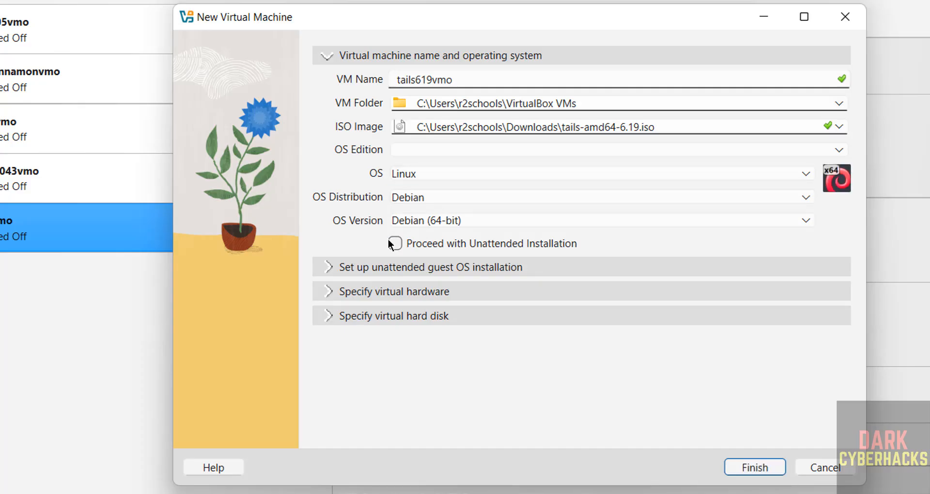
pyautogui.click(433, 222)
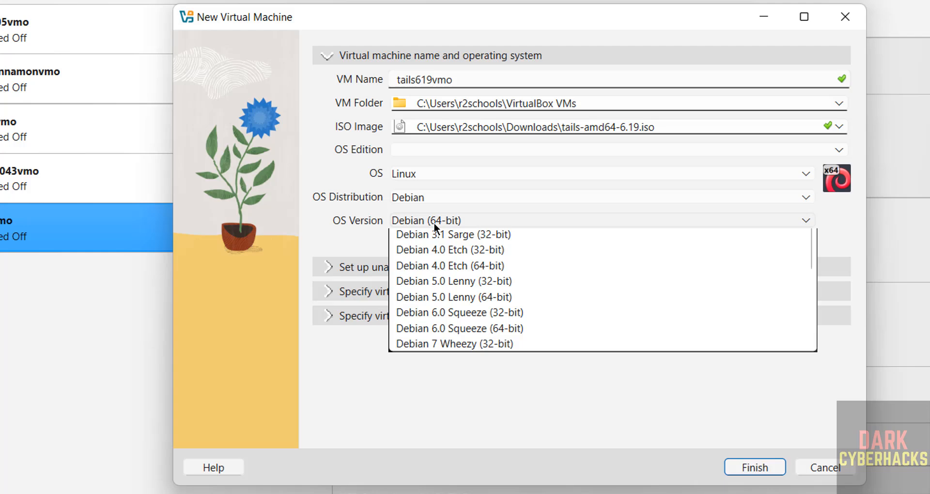
pyautogui.click(363, 226)
# - Set the virtual hardware to 4096 MB of base memory and 2 CPUs
pyautogui.click(339, 290)
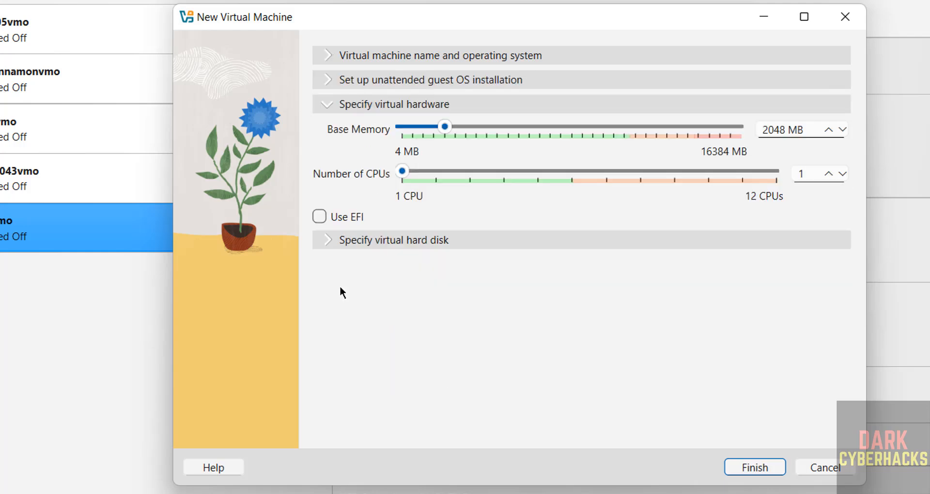
pyautogui.doubleClick(771, 128)
pyautogui.write('4096')
pyautogui.press('Tab')
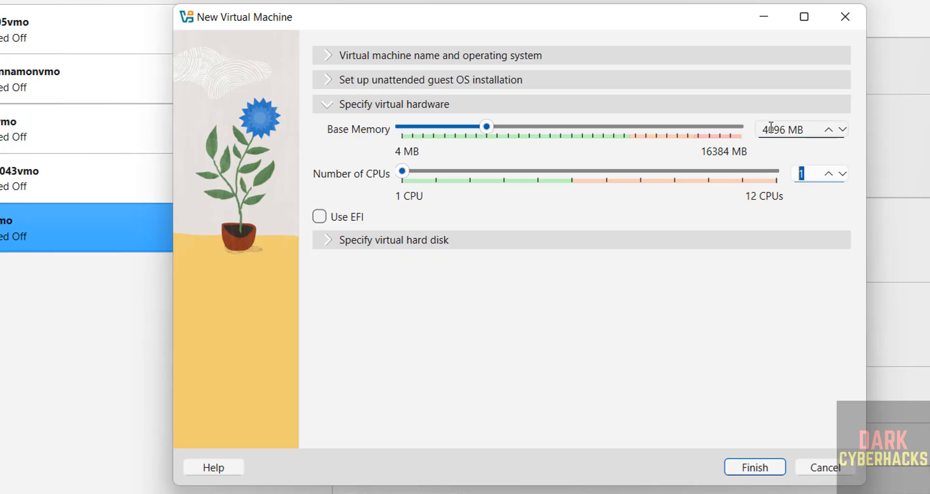
pyautogui.write('2')
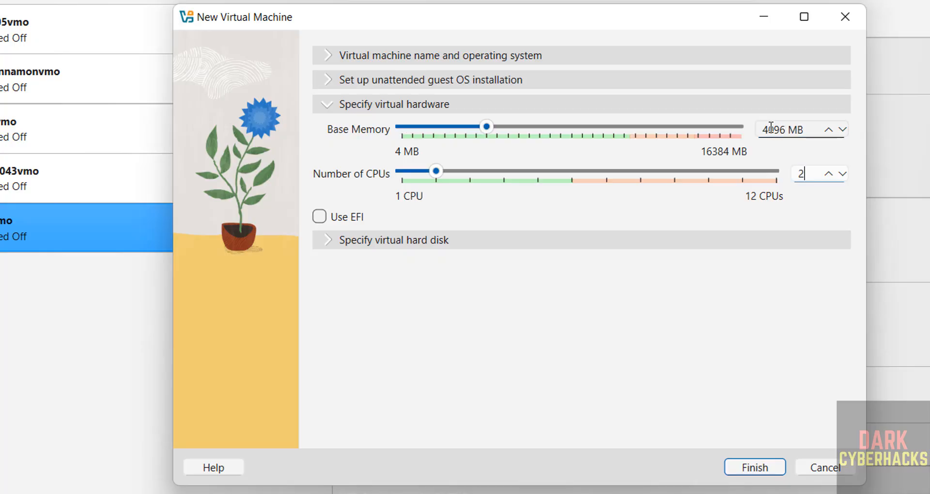
# - Set the new virtual hard disk size to 50.00 GB and finish creating the virtual machine
pyautogui.click(547, 239)
pyautogui.doubleClick(785, 222)
pyautogui.write('50.00 GB')
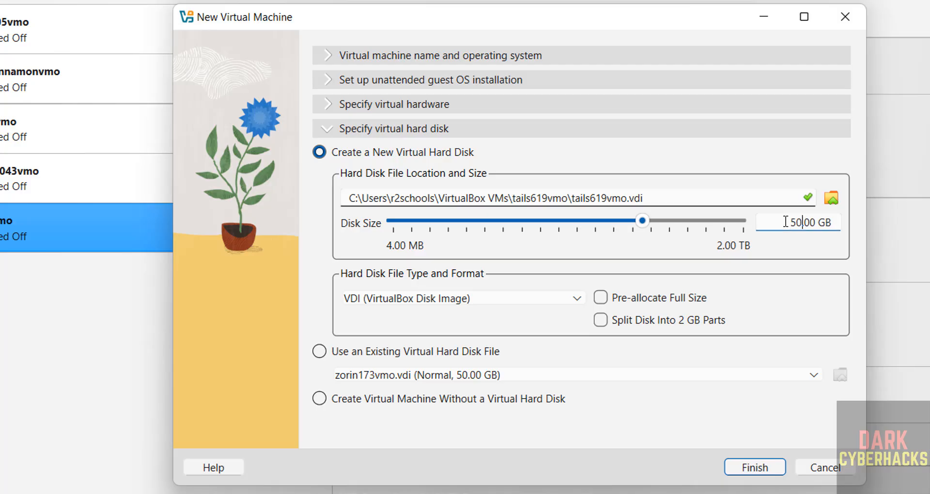
pyautogui.click(754, 467)
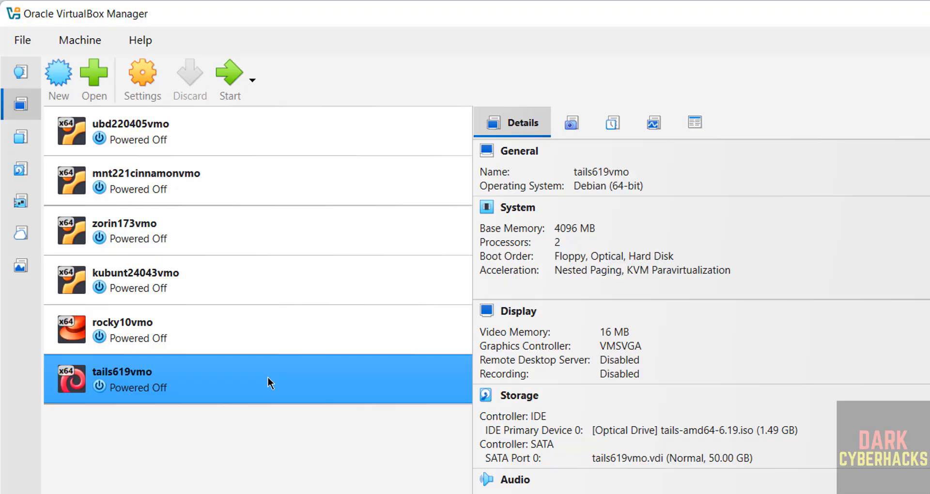
pyautogui.rightClick(270, 382)
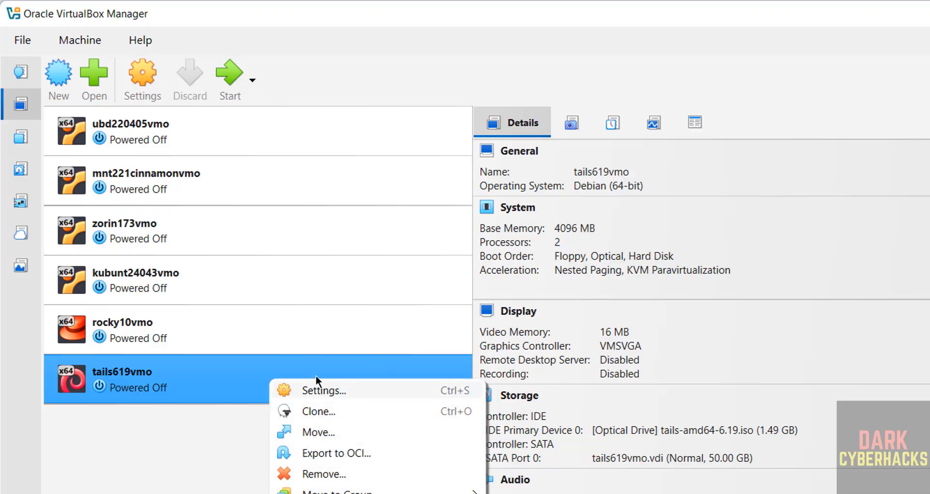
pyautogui.click(162, 88)
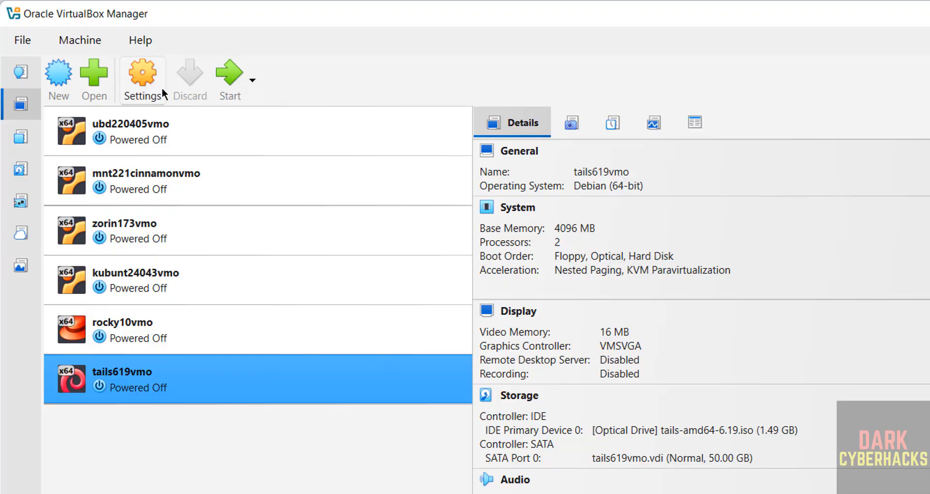
pyautogui.click(63, 42)
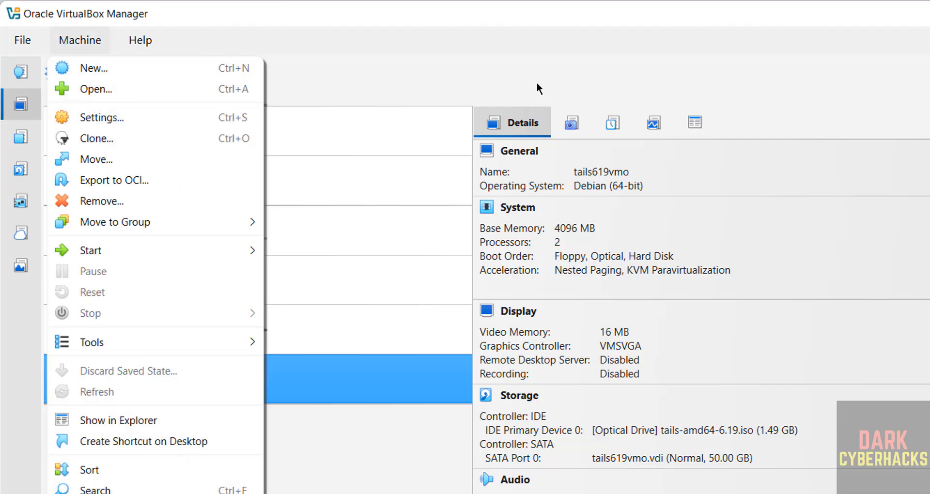
pyautogui.click(575, 59)
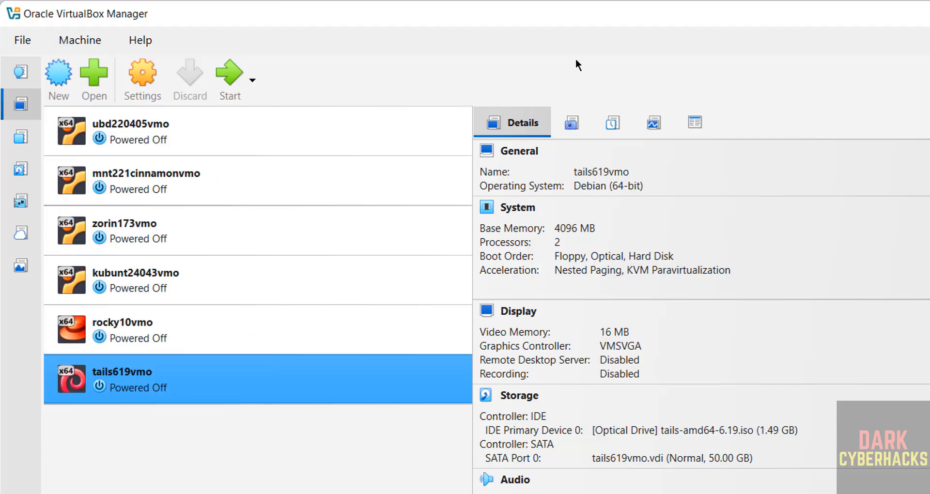
# - Boot the tails619vmo virtual machine and keep English - United States as the language on the Tails welcome screen
pyautogui.click(229, 78)
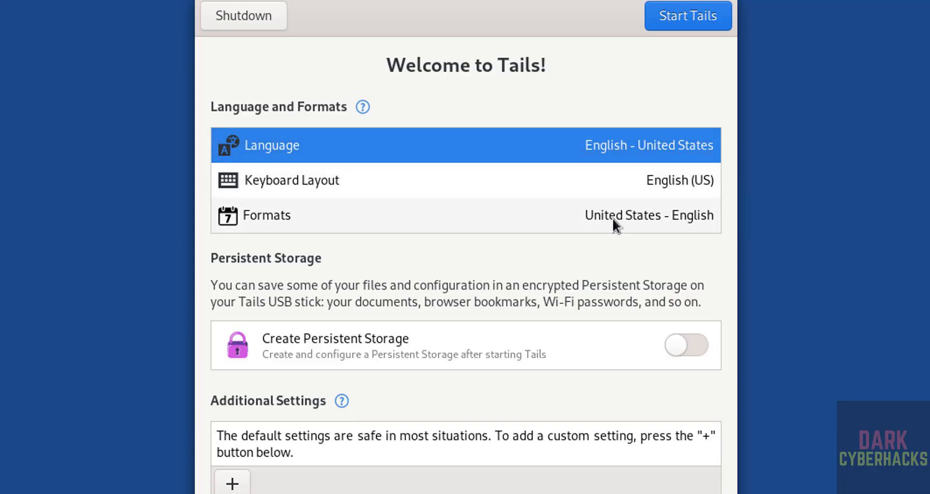
pyautogui.click(633, 134)
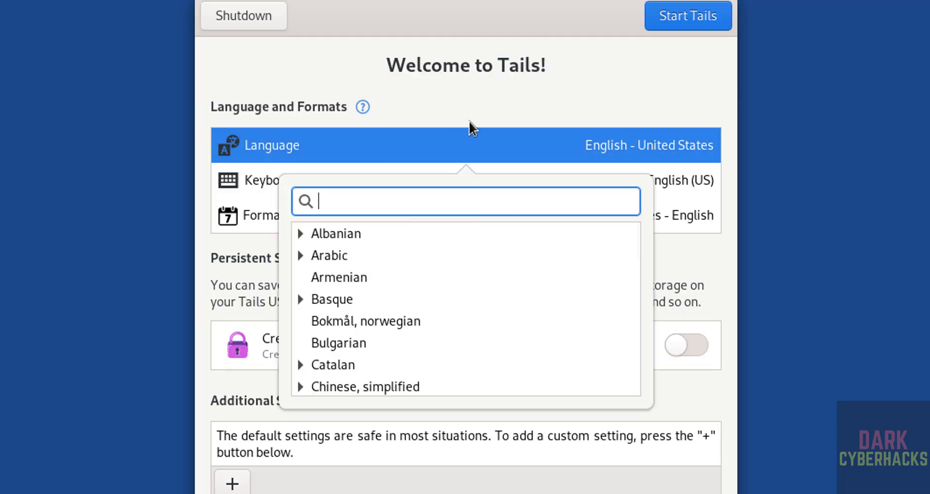
pyautogui.click(519, 116)
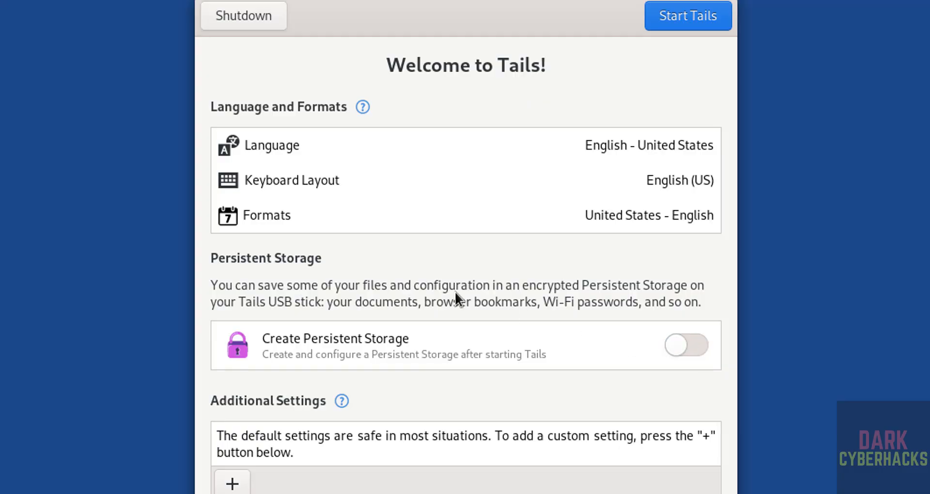
# - Add an administration password to the additional settings, entering and confirming the password
pyautogui.click(233, 482)
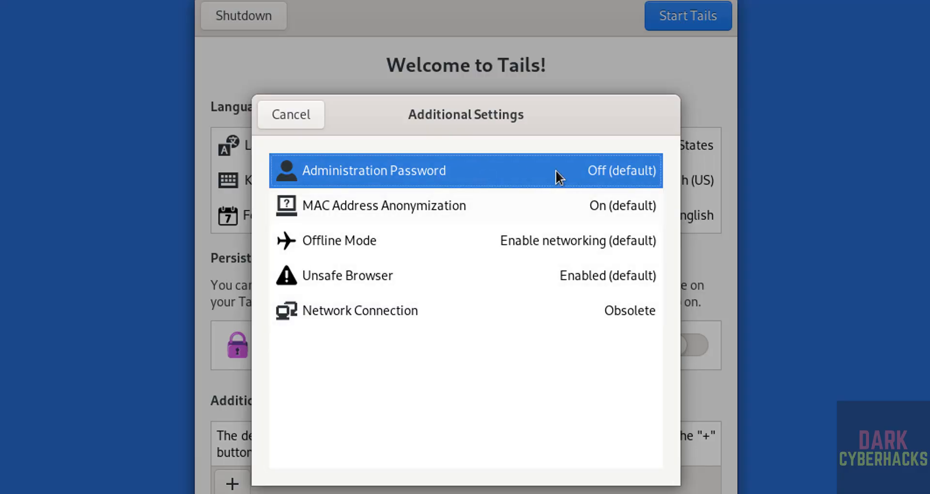
pyautogui.click(502, 170)
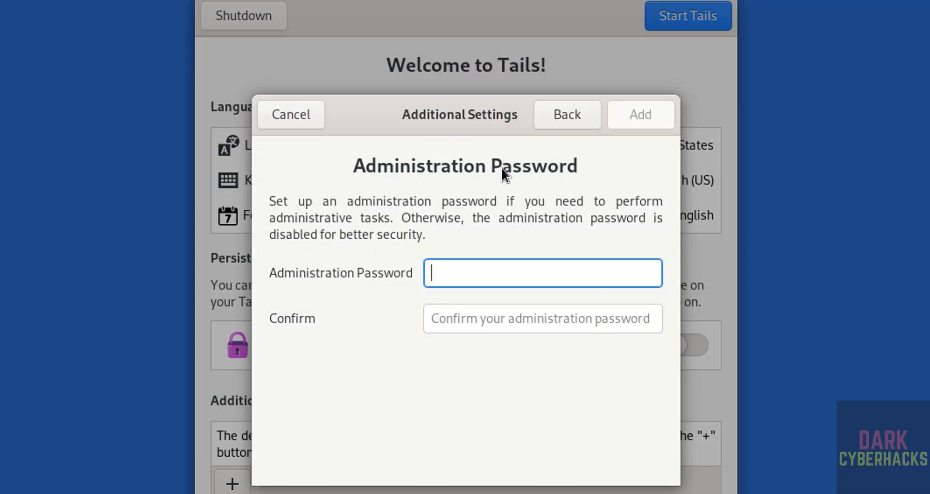
pyautogui.write('*********')
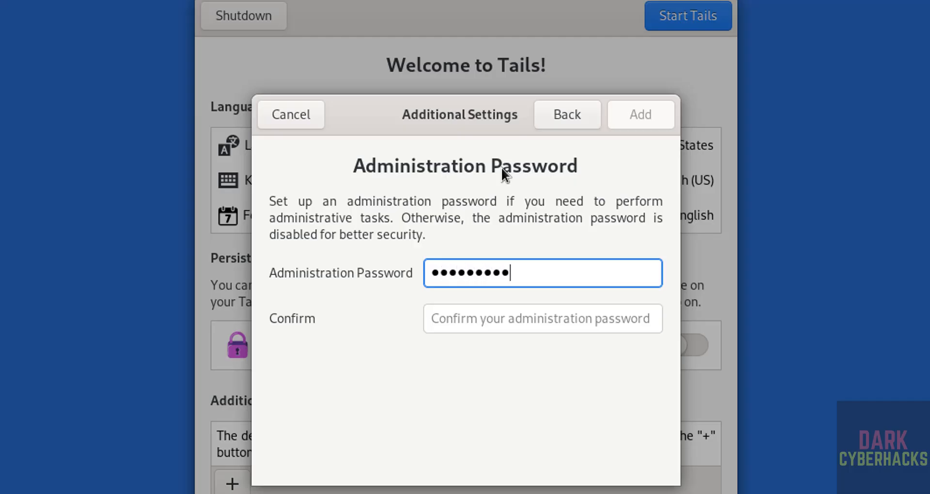
pyautogui.press('Tab')
pyautogui.write('********')
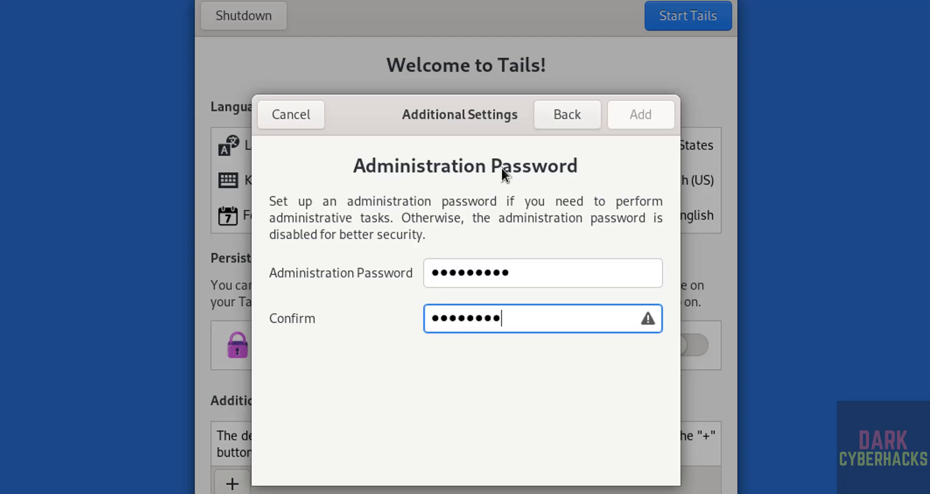
pyautogui.press('BackSpace')
pyautogui.press('BackSpace')
pyautogui.press('BackSpace')
pyautogui.press('BackSpace')
pyautogui.press('BackSpace')
pyautogui.press('BackSpace')
pyautogui.press('BackSpace')
pyautogui.press('BackSpace')
pyautogui.write('*********')
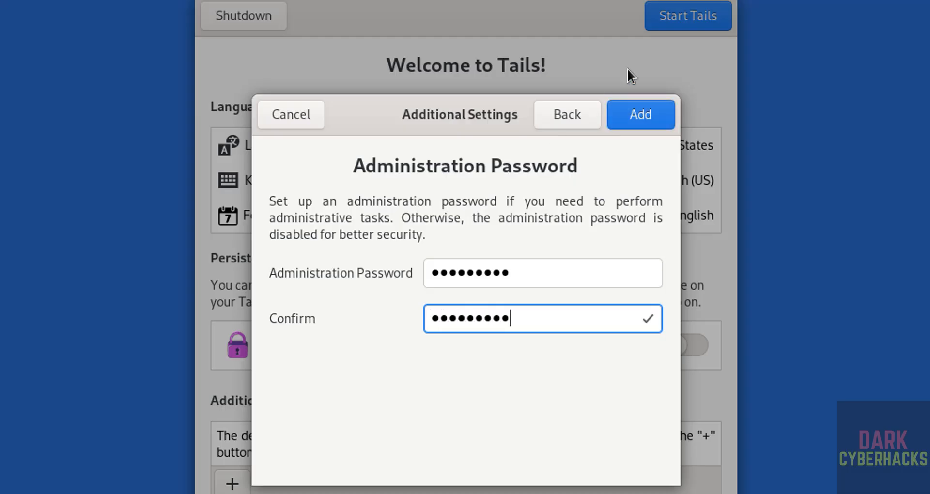
pyautogui.click(632, 116)
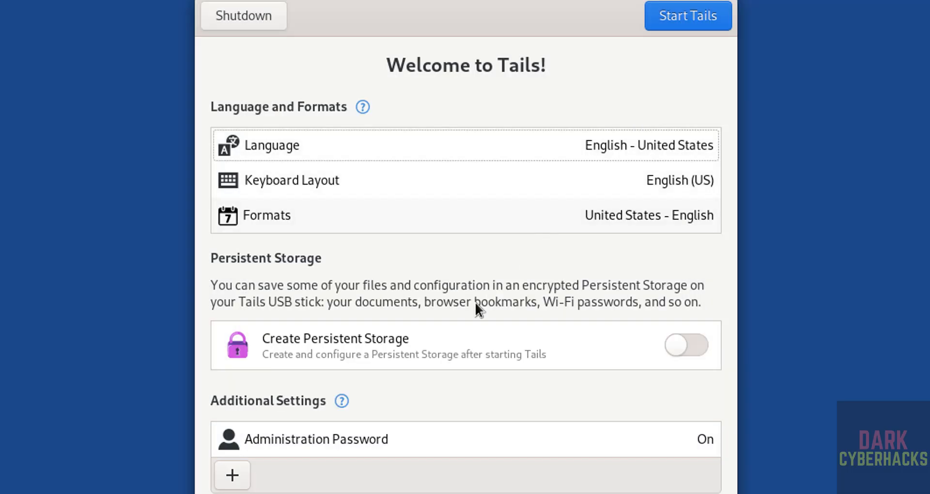
# - Start Tails without adding further settings and connect to Tor automatically without a bridge
pyautogui.click(231, 475)
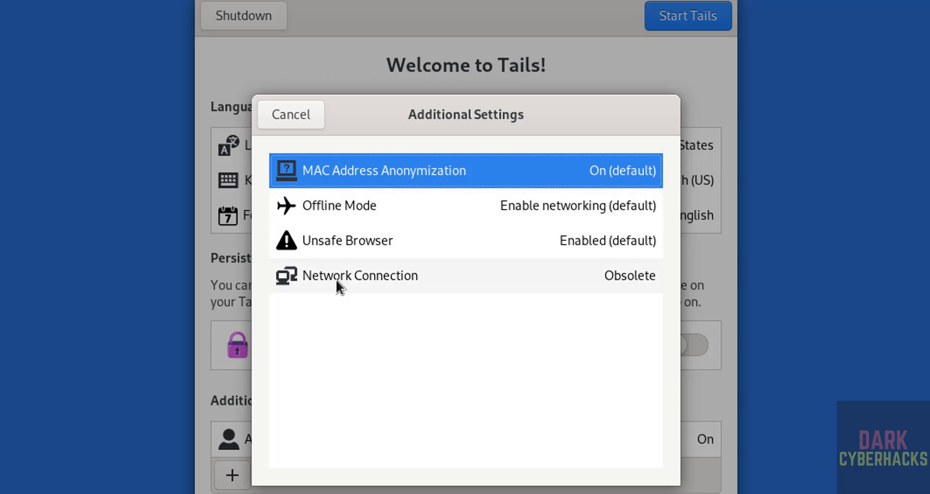
pyautogui.click(291, 119)
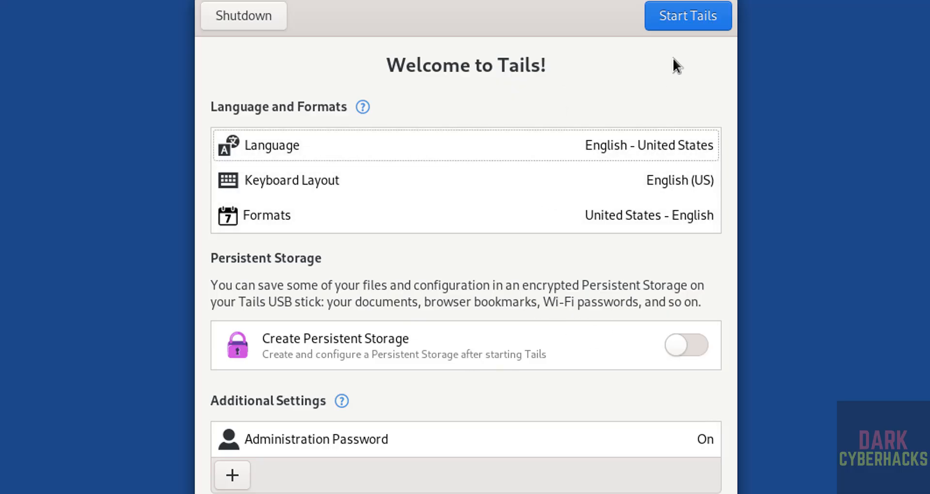
pyautogui.click(693, 27)
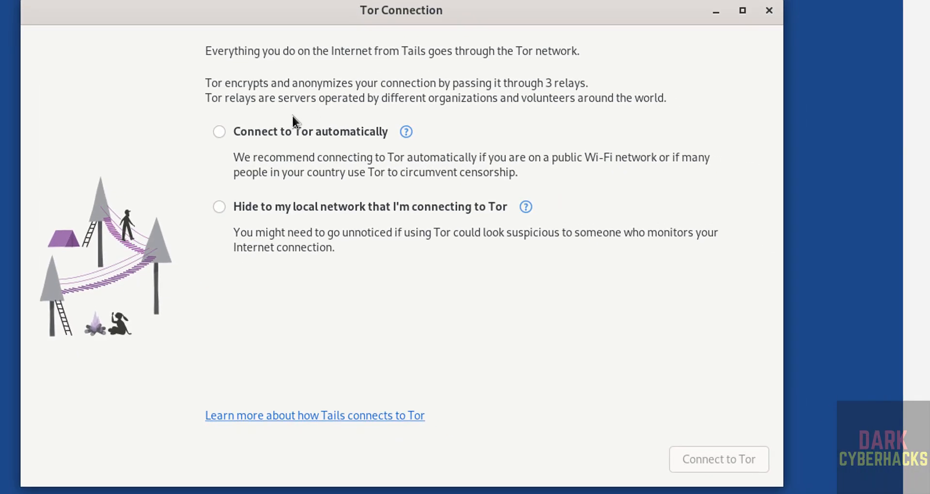
pyautogui.click(272, 132)
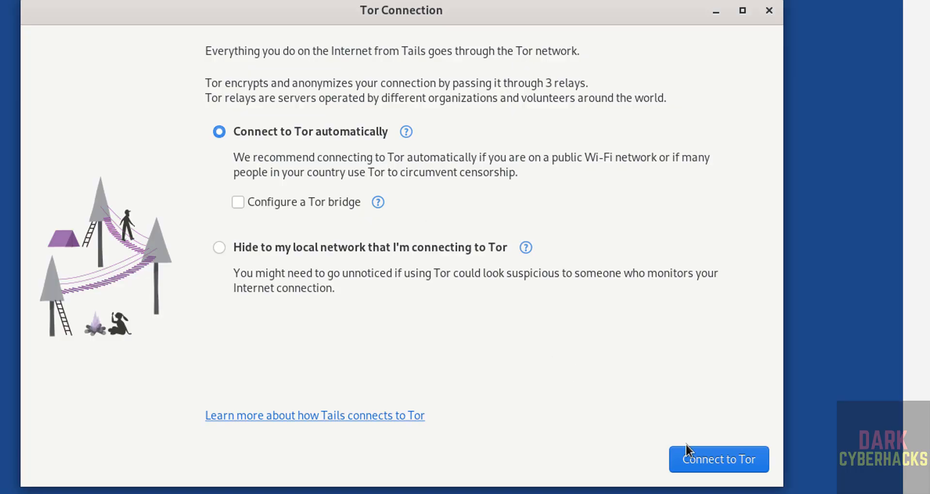
pyautogui.click(714, 469)
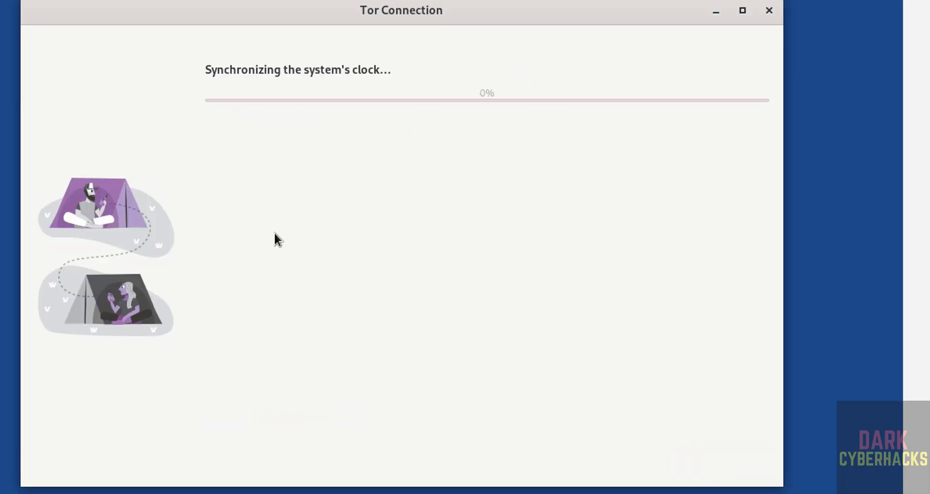
# - Open the Terminal application from the full list of installed applications
pyautogui.press('super')
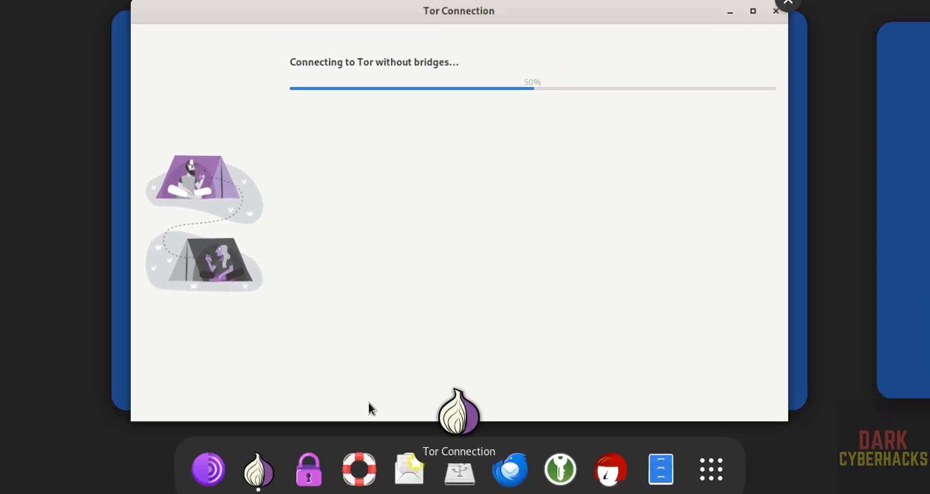
pyautogui.click(695, 465)
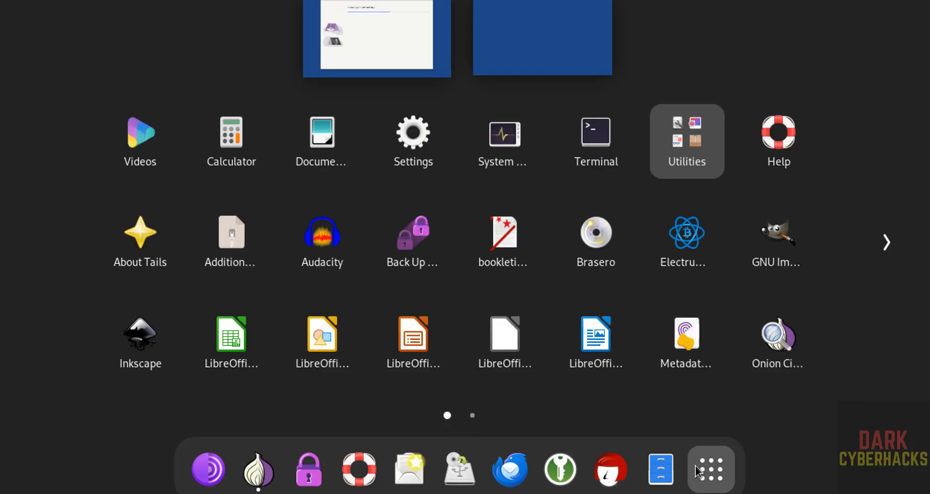
pyautogui.click(602, 157)
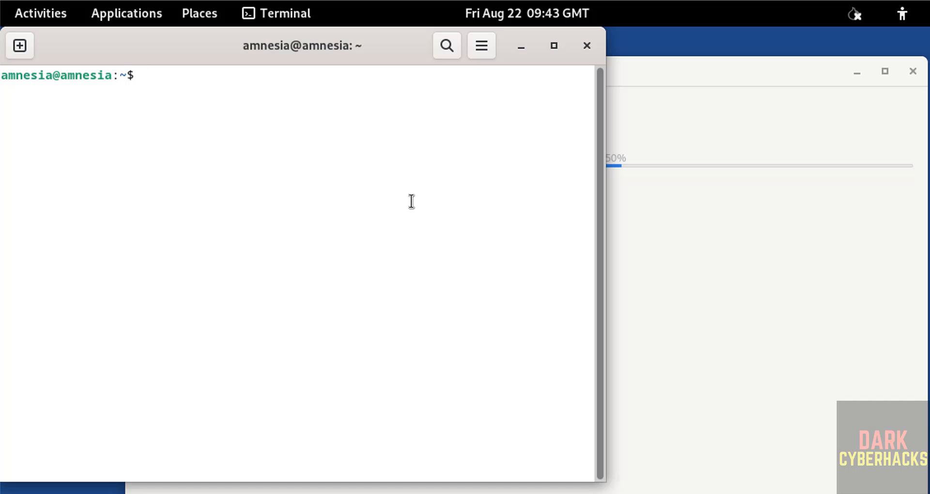
# - View the system's os-release file with the more command, exit the pager and clear the terminal
pyautogui.write('more /e')
pyautogui.write('os-release')
pyautogui.press('Return')
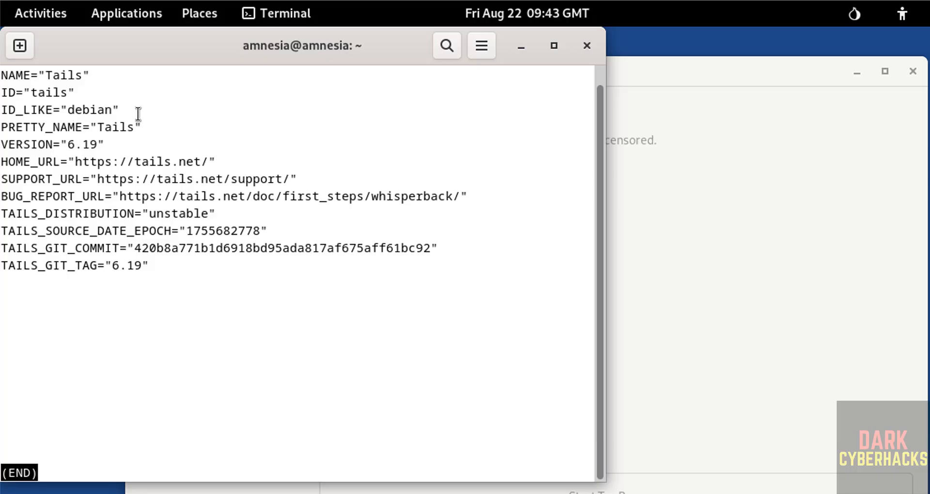
pyautogui.press('q')
pyautogui.hotkey('ctrl', 'l')
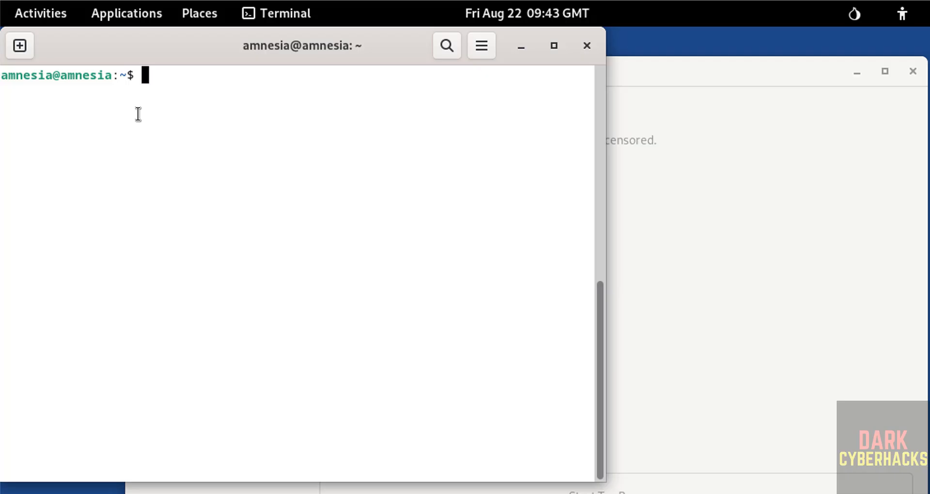
# - Run sudo apt update && sudo apt upgrade in the terminal and authenticate with the administration password
pyautogui.write('sudo apt u')
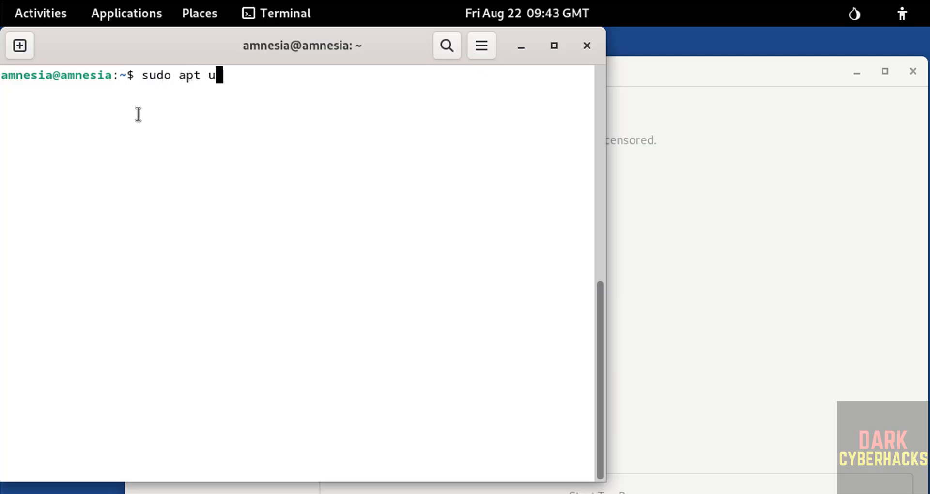
pyautogui.write('pdate && sudo a')
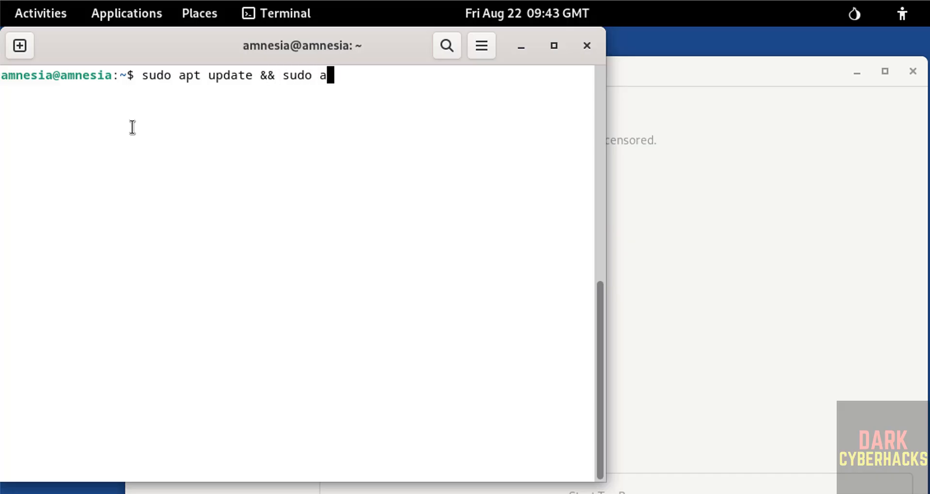
pyautogui.write('pt upgrade')
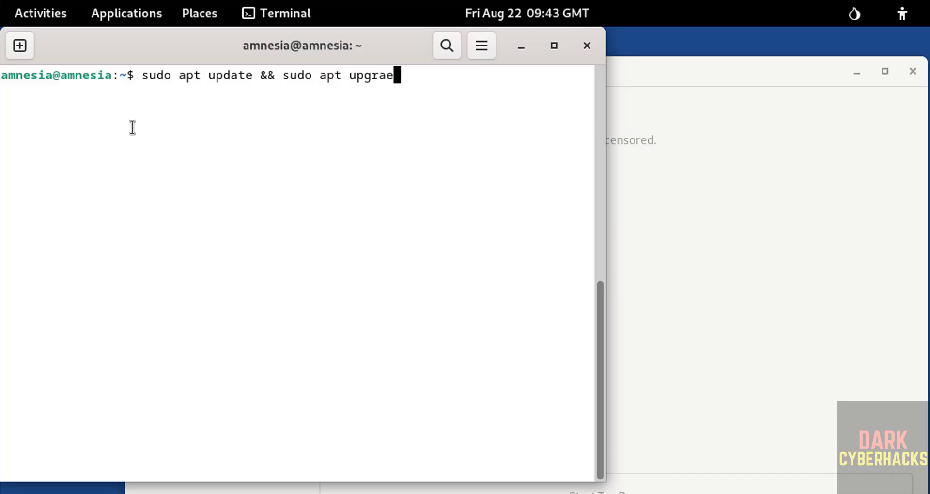
pyautogui.press('Return')
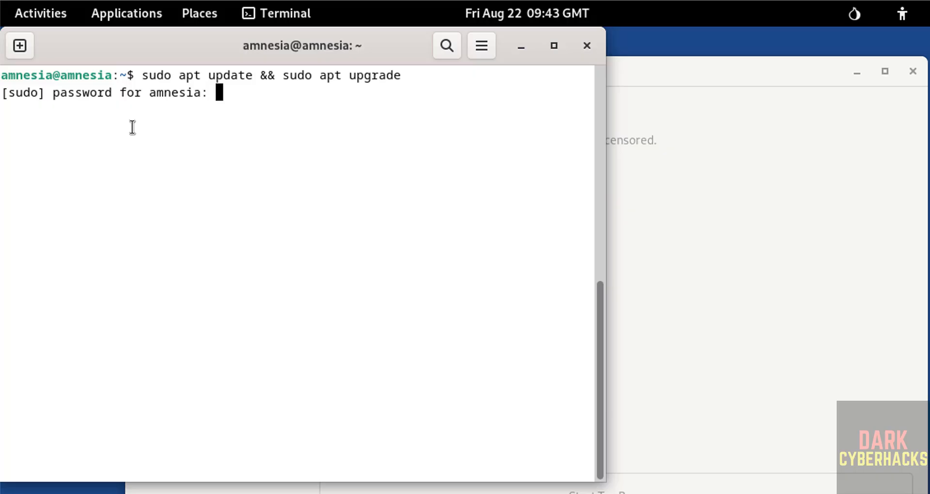
pyautogui.write('*********')
pyautogui.press('Return')
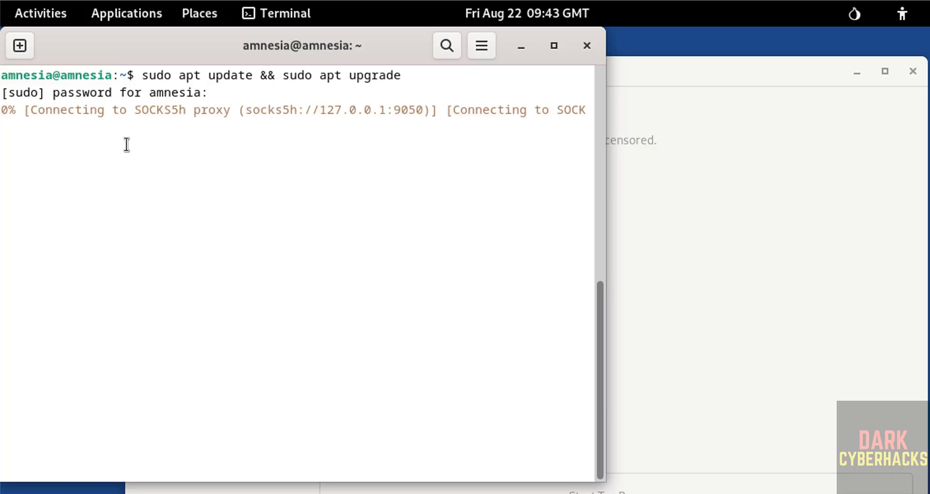
# - Launch Tor Browser from the Tor Connection window and open a new tab in it
pyautogui.click(733, 333)
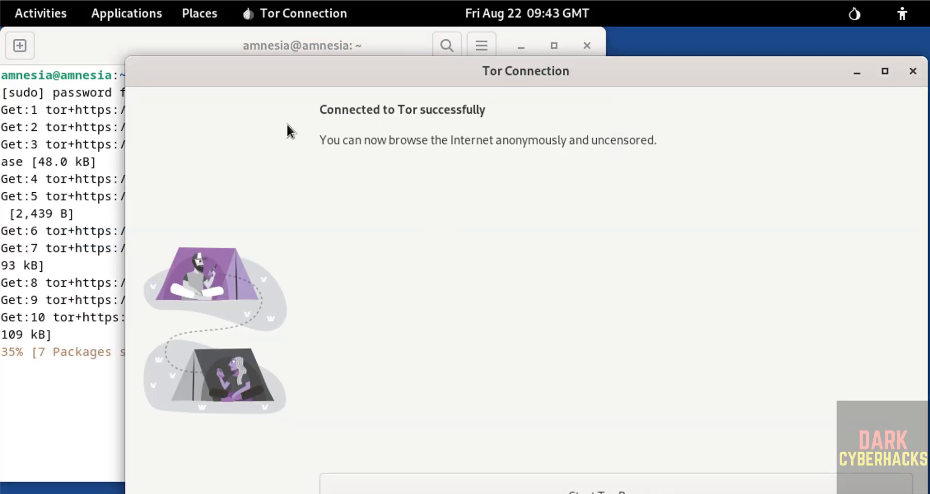
pyautogui.click(475, 490)
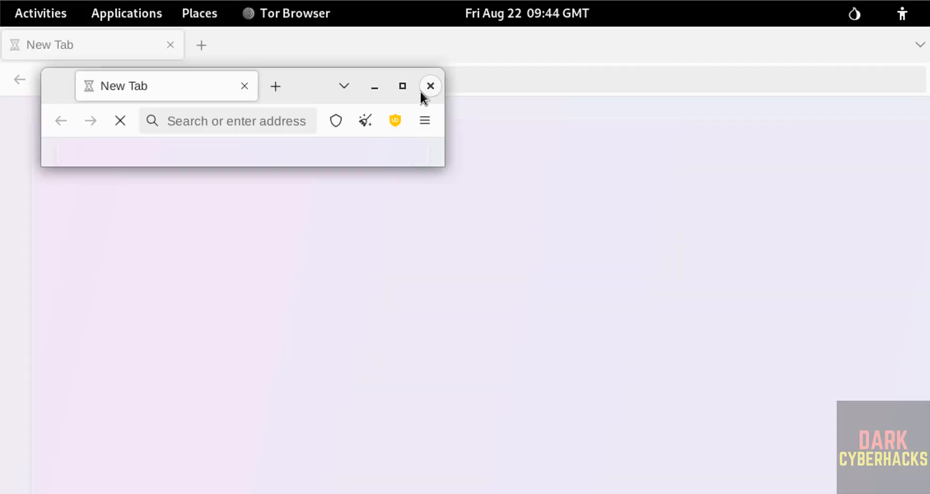
pyautogui.click(420, 91)
pyautogui.click(202, 45)
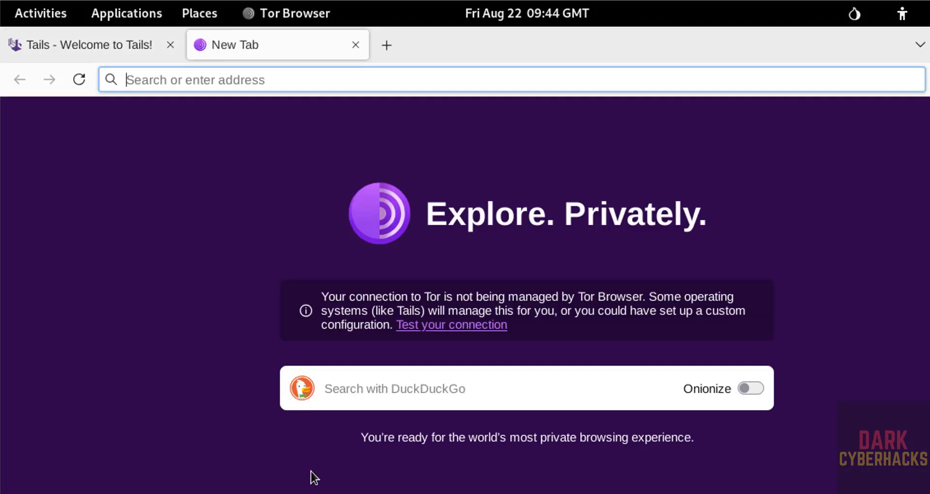